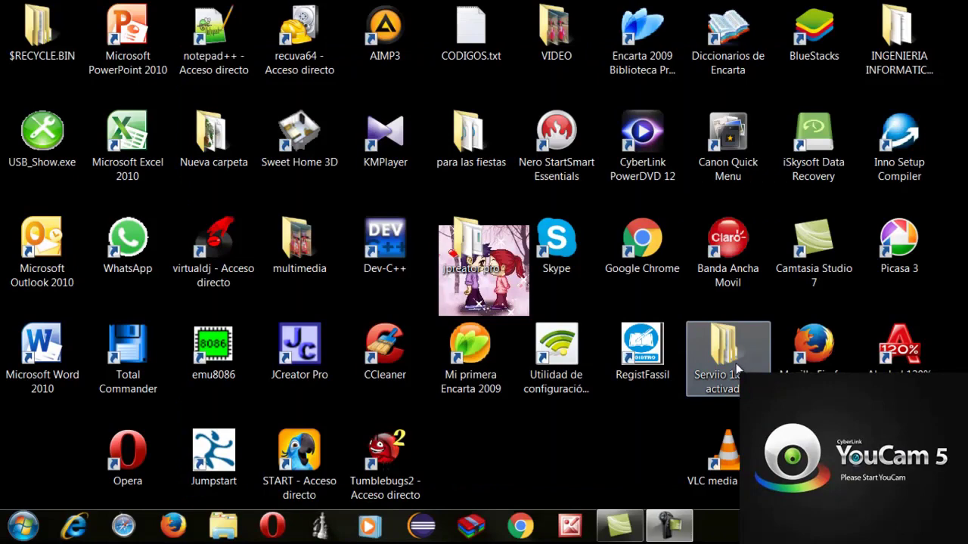
Open the desktop's Serviio 1.8 pro activador folder, then its inner Serviio pro 1.8 activador folder
{"action": "double_click", "coordinate": [737, 368]}
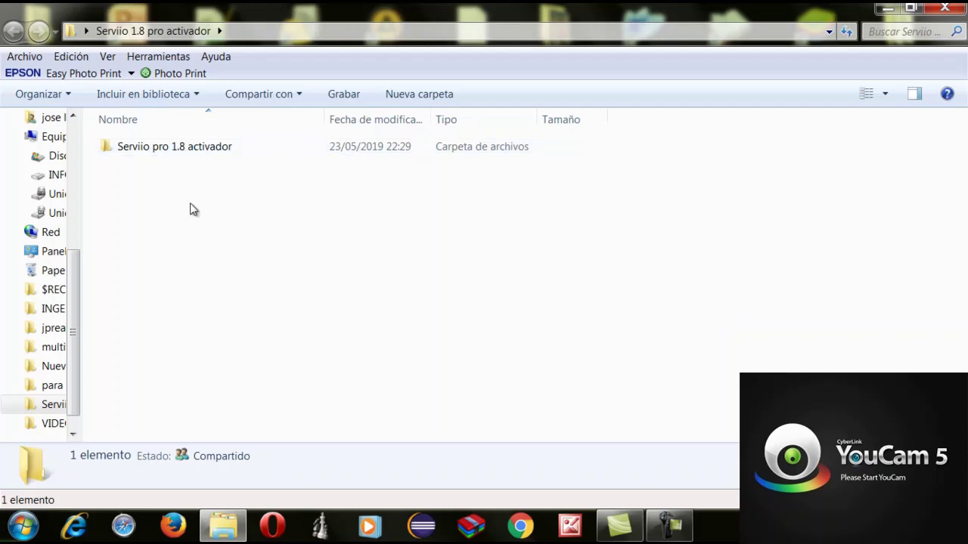
{"action": "left_click", "coordinate": [202, 147]}
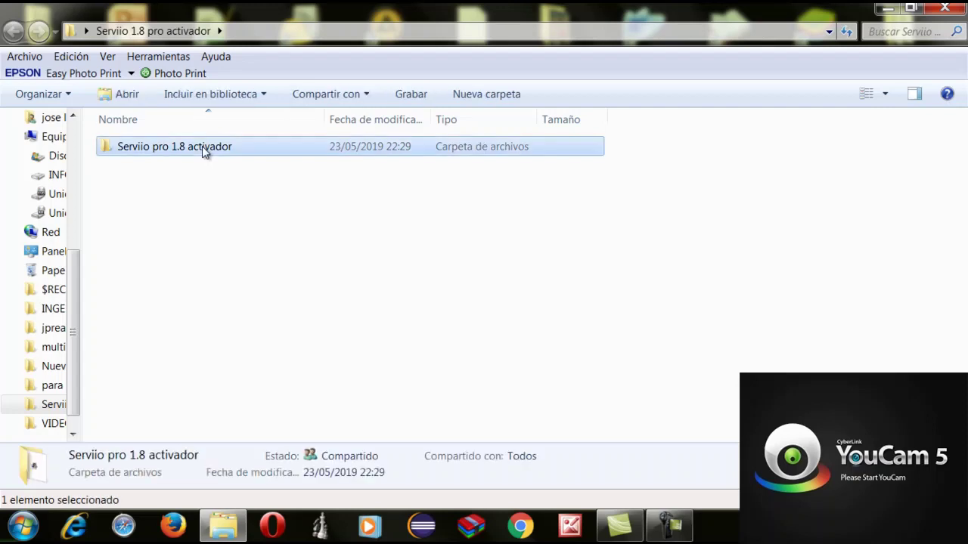
{"action": "double_click", "coordinate": [202, 146]}
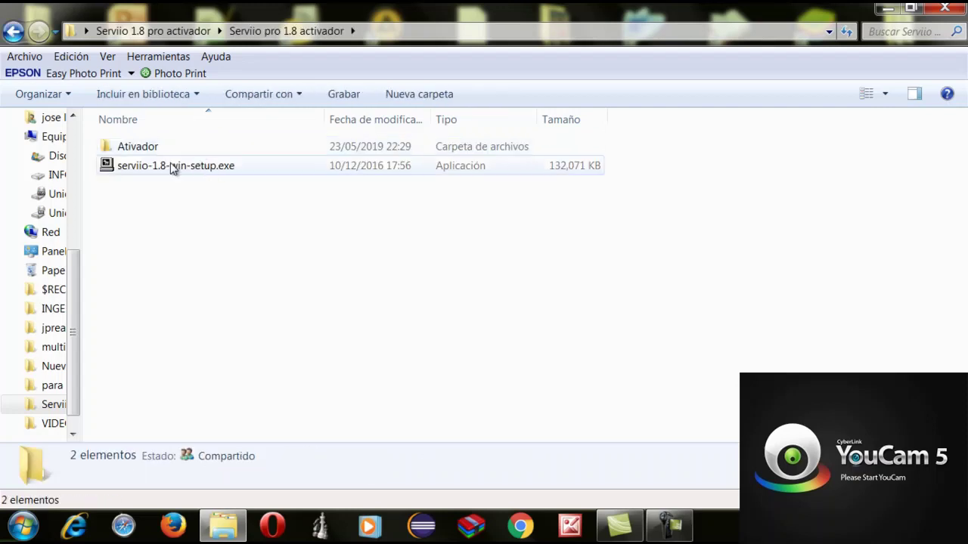
Install Serviio 1.8 from serviio-1.8-win-setup.exe using the default folder and components
{"action": "left_click", "coordinate": [169, 162]}
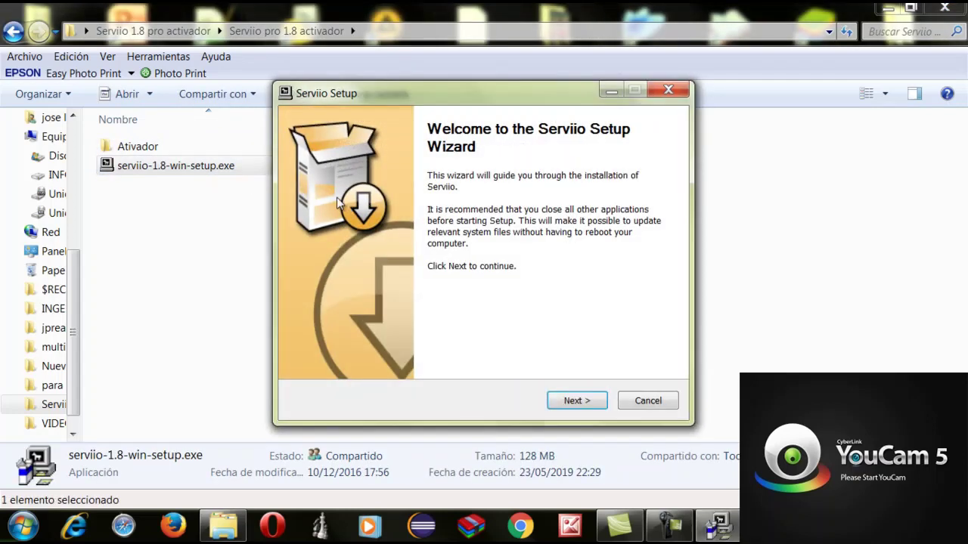
{"action": "left_click", "coordinate": [572, 404]}
{"action": "left_click", "coordinate": [575, 400]}
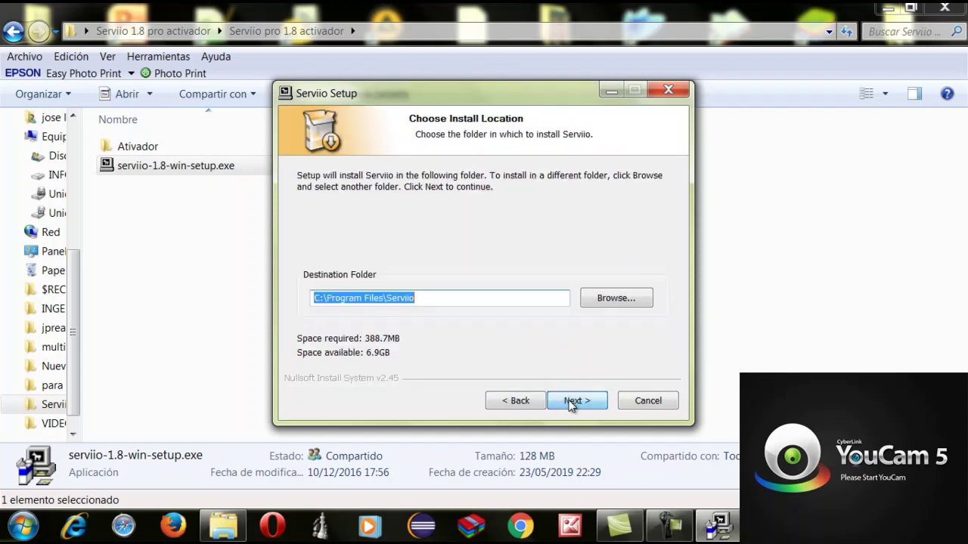
{"action": "left_click", "coordinate": [573, 401]}
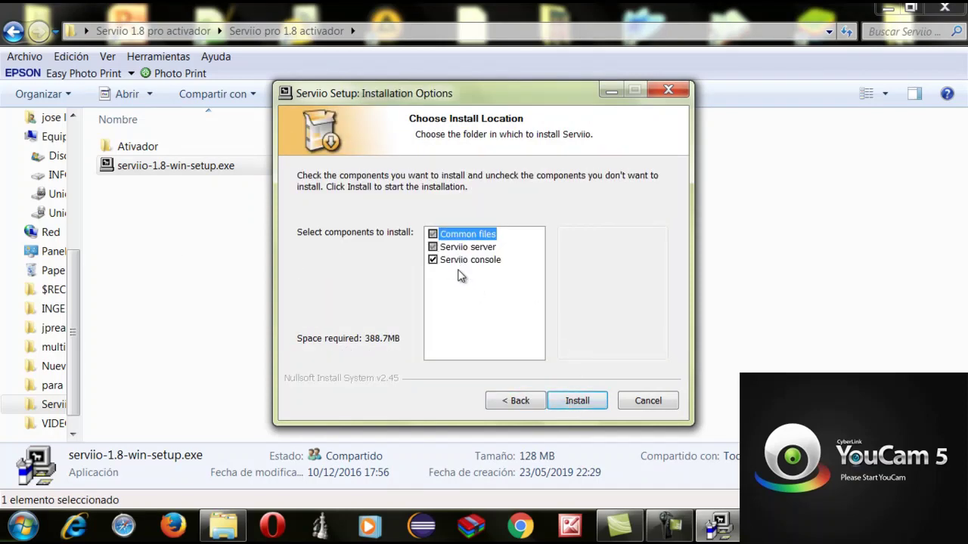
{"action": "left_click", "coordinate": [588, 401]}
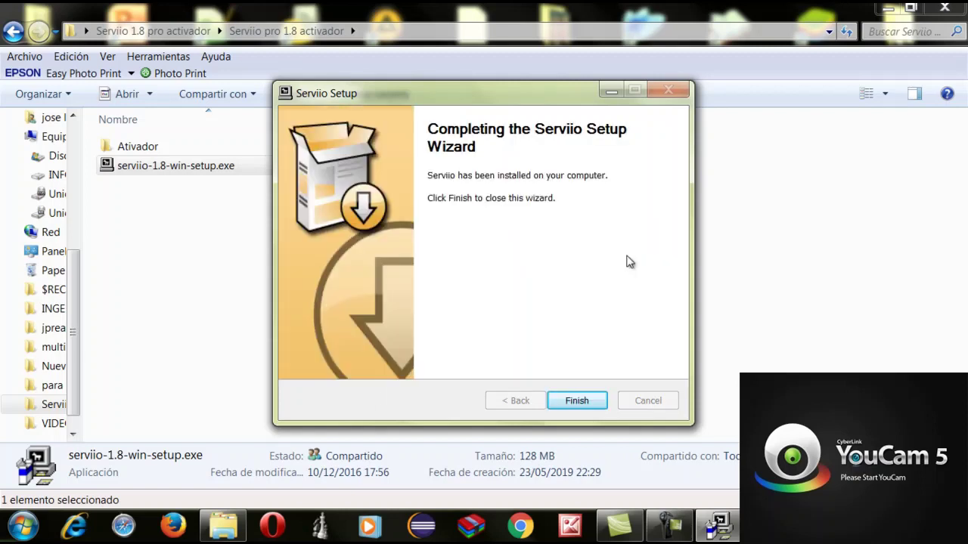
{"action": "left_click", "coordinate": [579, 404]}
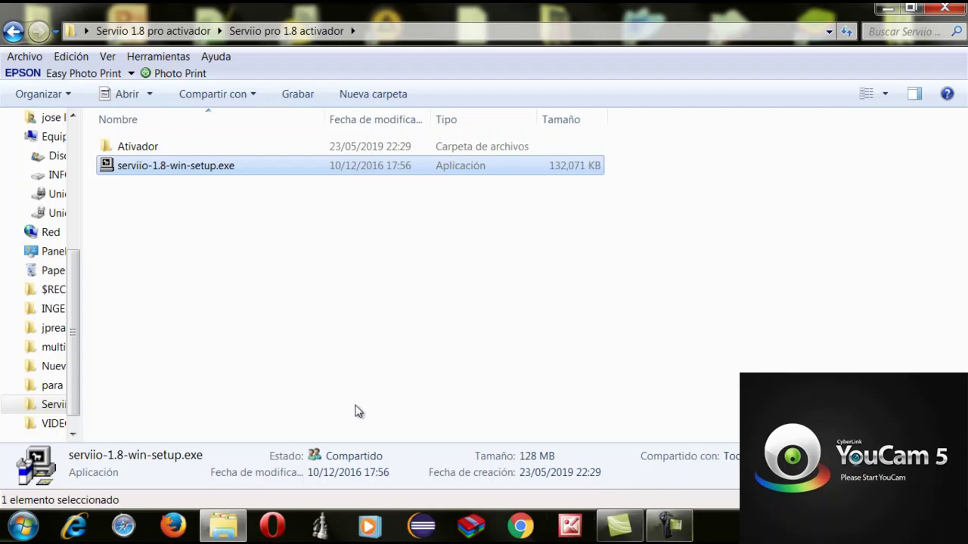
Launch Serviio Console from the Start menu, dismiss its server error, and show the desktop
{"action": "left_click", "coordinate": [23, 527]}
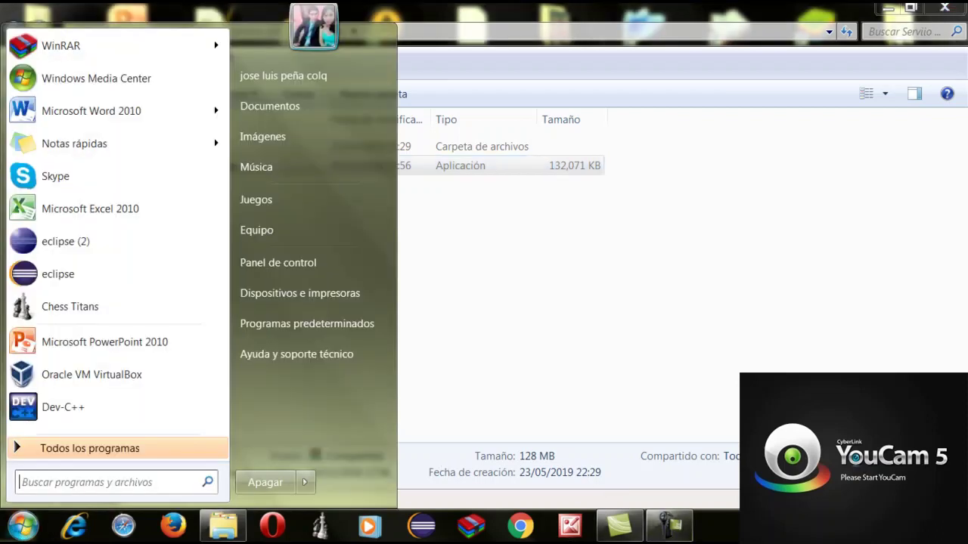
{"action": "left_click", "coordinate": [149, 462]}
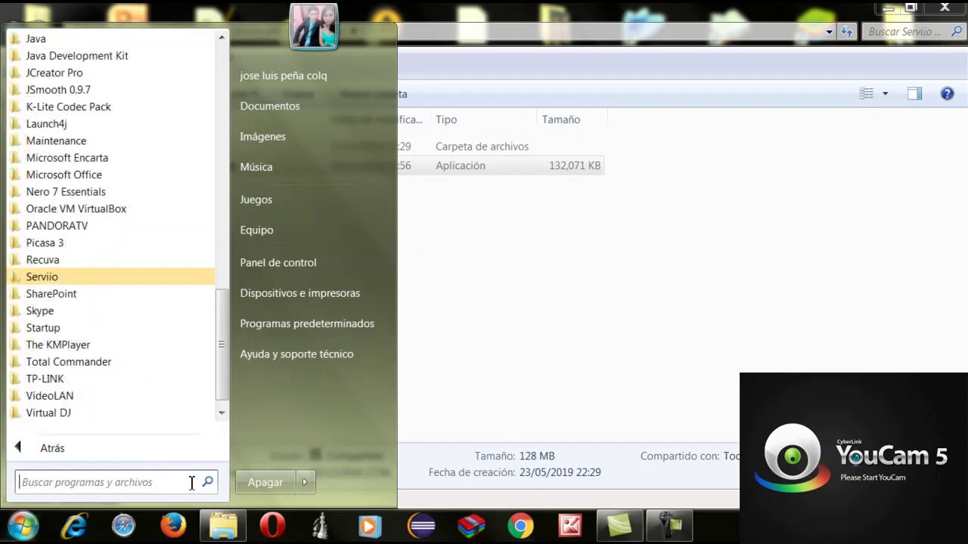
{"action": "left_click", "coordinate": [77, 276]}
{"action": "left_click", "coordinate": [104, 366]}
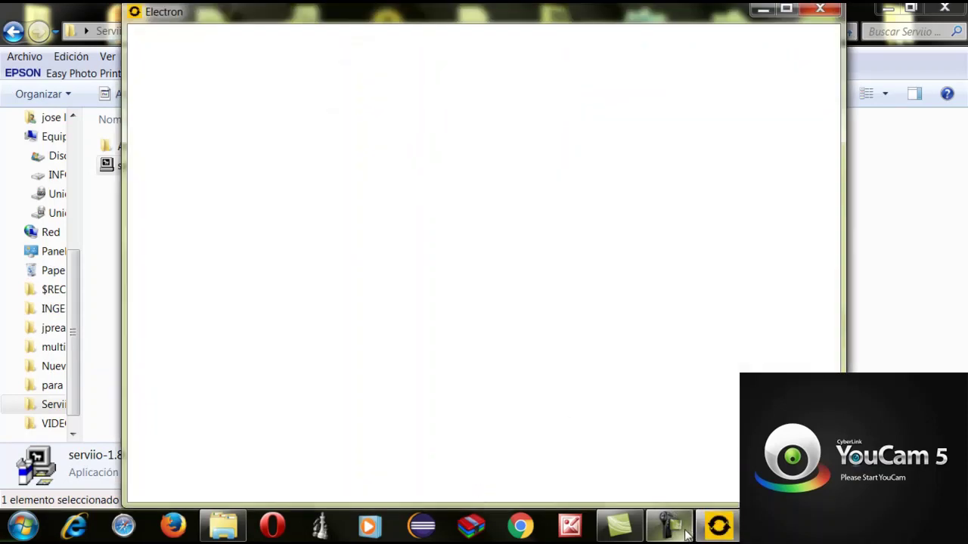
{"action": "mouse_move", "coordinate": [670, 536]}
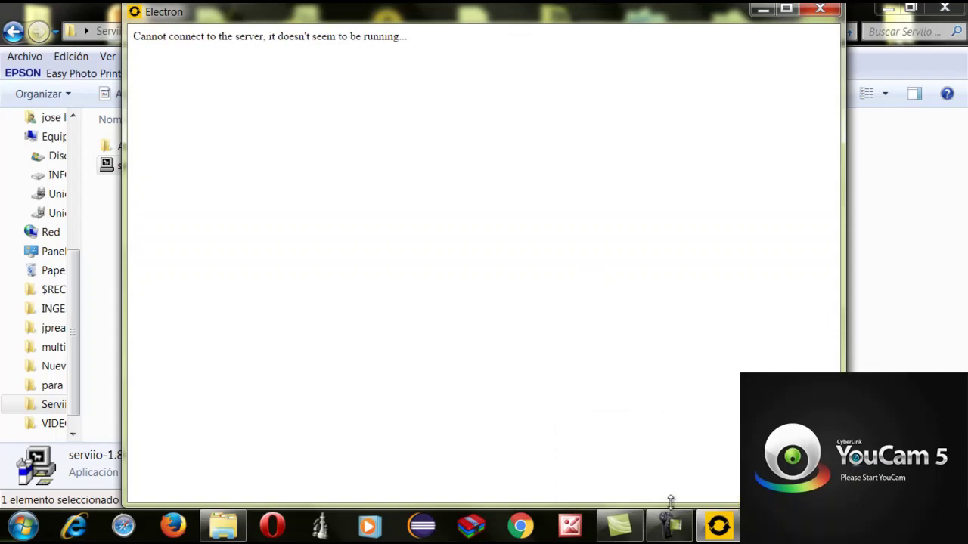
{"action": "left_click", "coordinate": [670, 526]}
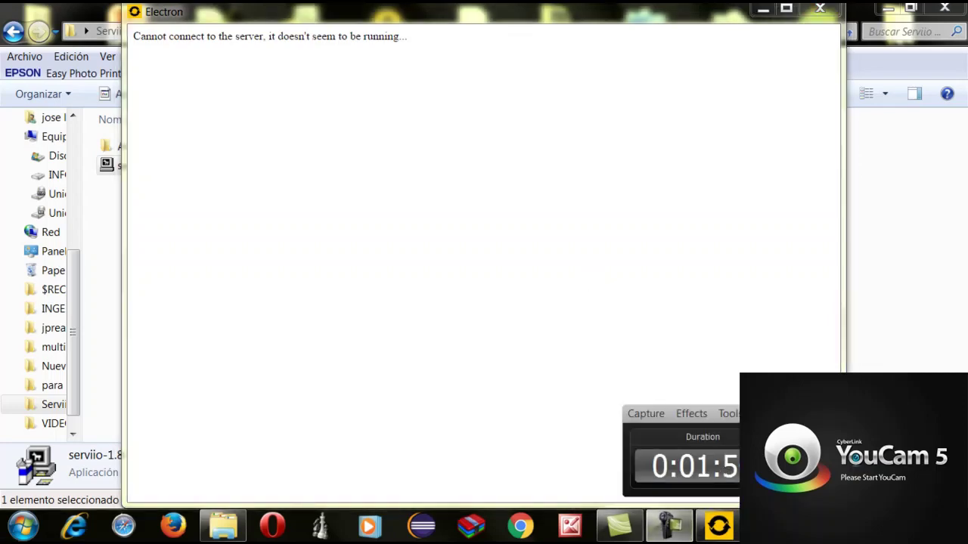
{"action": "key", "text": "super+d"}
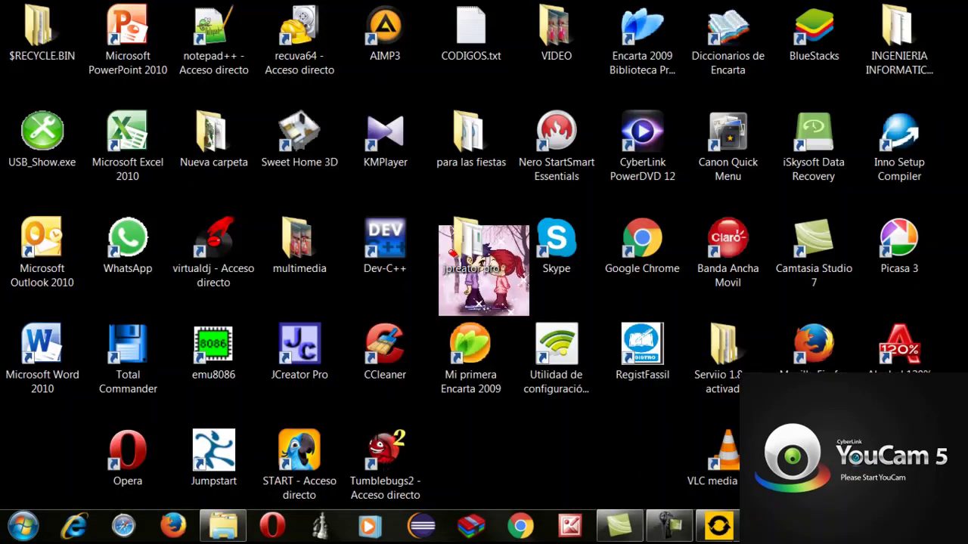
Bring the Serviio Console window back up from the taskbar
{"action": "left_click", "coordinate": [678, 533]}
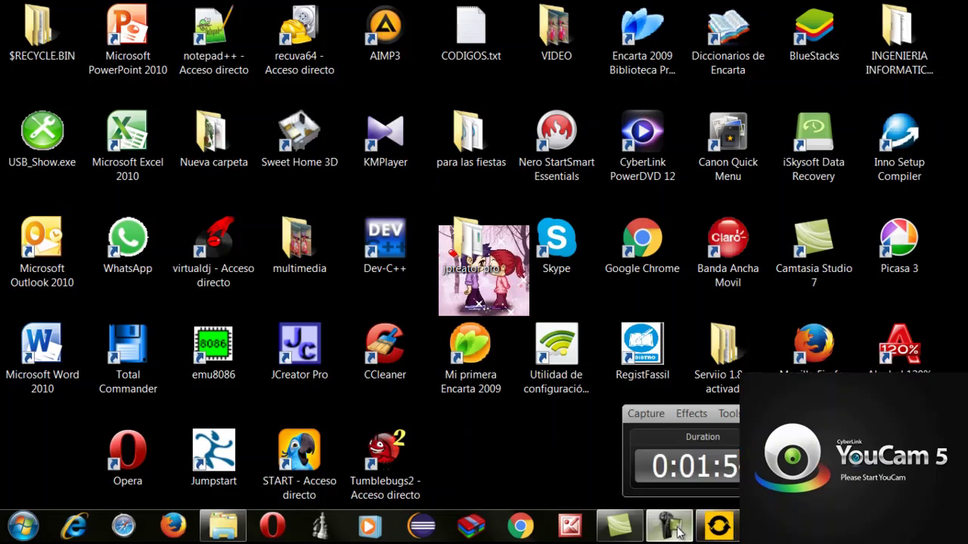
{"action": "left_click", "coordinate": [484, 439]}
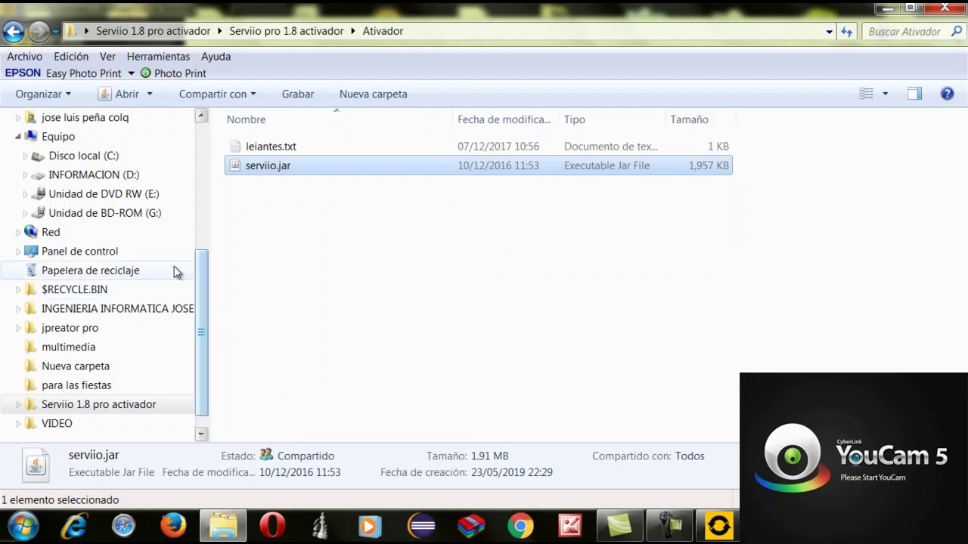
Navigate to the C:\Archivos de programa\Serviio\lib folder
{"action": "left_click", "coordinate": [113, 157]}
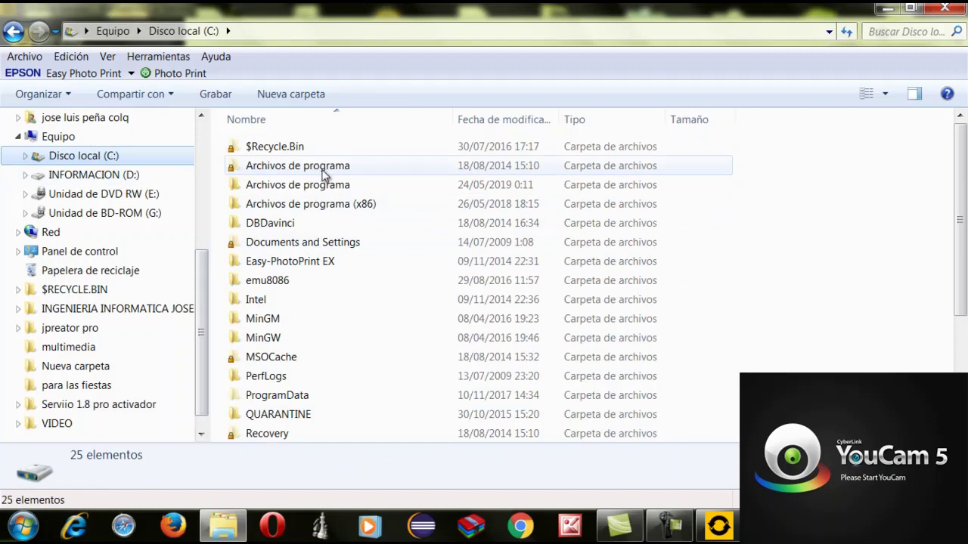
{"action": "double_click", "coordinate": [324, 172]}
{"action": "scroll", "coordinate": [356, 324], "scroll_direction": "down", "scroll_amount": 2}
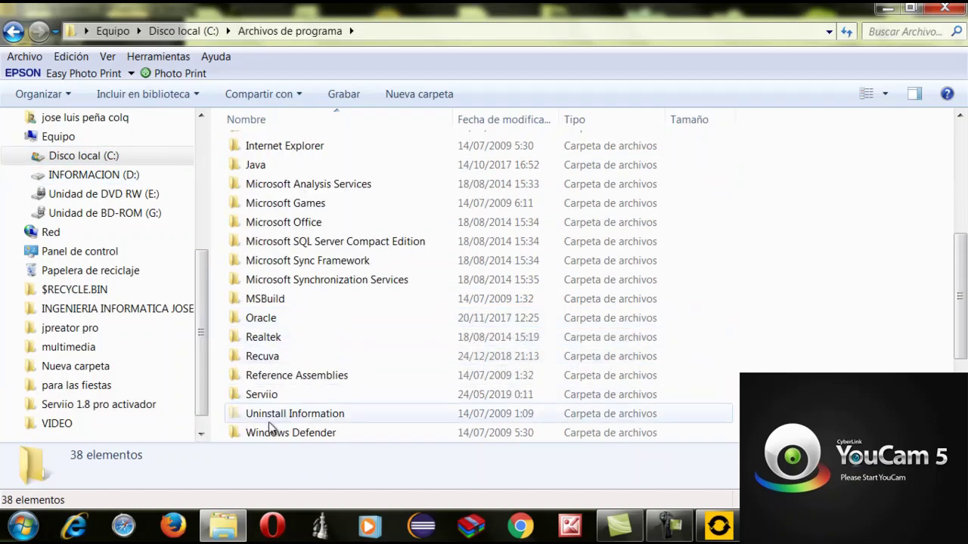
{"action": "double_click", "coordinate": [261, 394]}
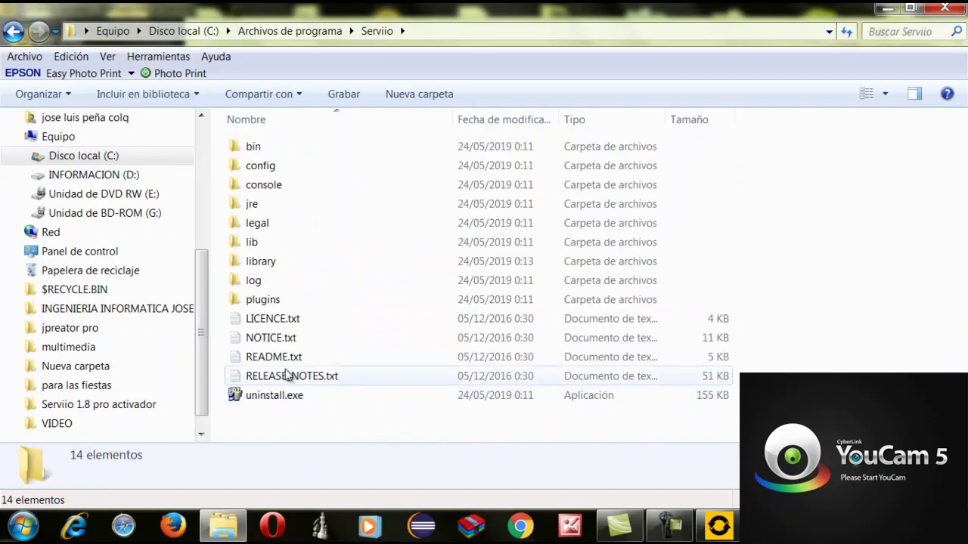
{"action": "double_click", "coordinate": [259, 244]}
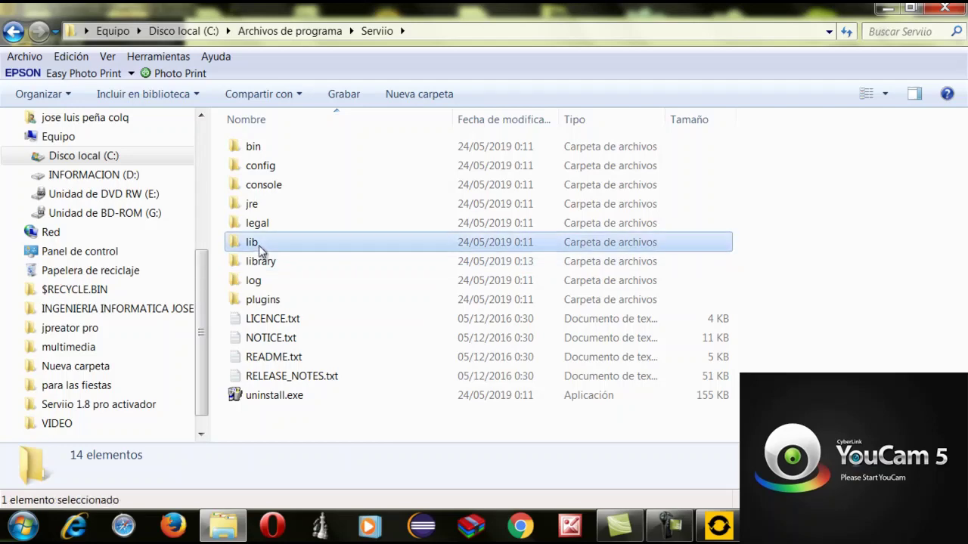
{"action": "scroll", "coordinate": [358, 378], "scroll_direction": "down", "scroll_amount": 4}
{"action": "scroll", "coordinate": [359, 378], "scroll_direction": "down", "scroll_amount": 7}
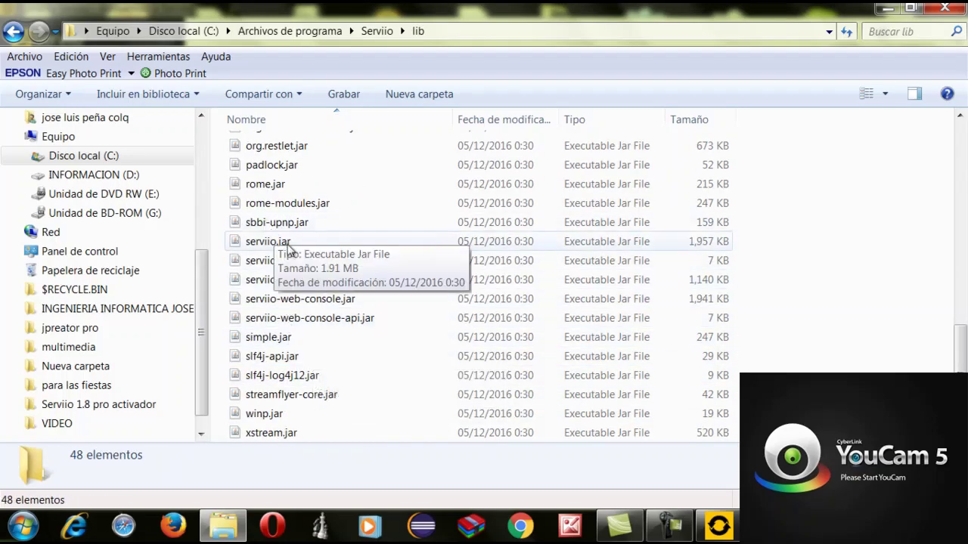
Paste serviio.jar there, replacing the existing file, and close the folder window
{"action": "right_click", "coordinate": [871, 293]}
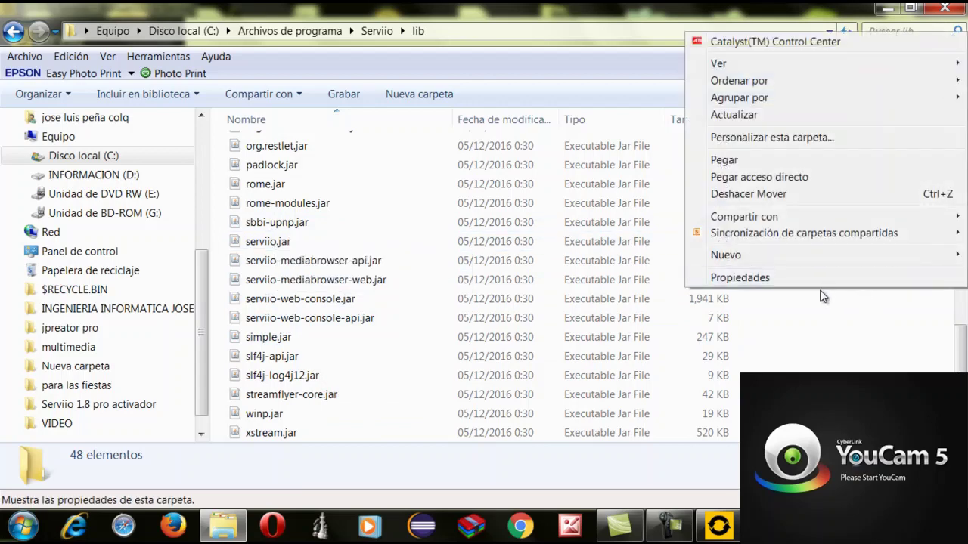
{"action": "left_click", "coordinate": [724, 160]}
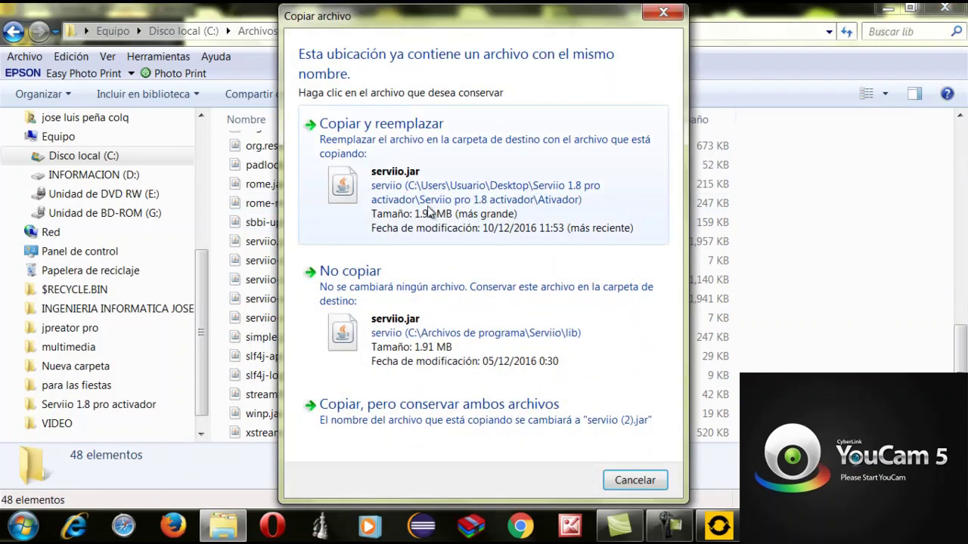
{"action": "left_click", "coordinate": [413, 151]}
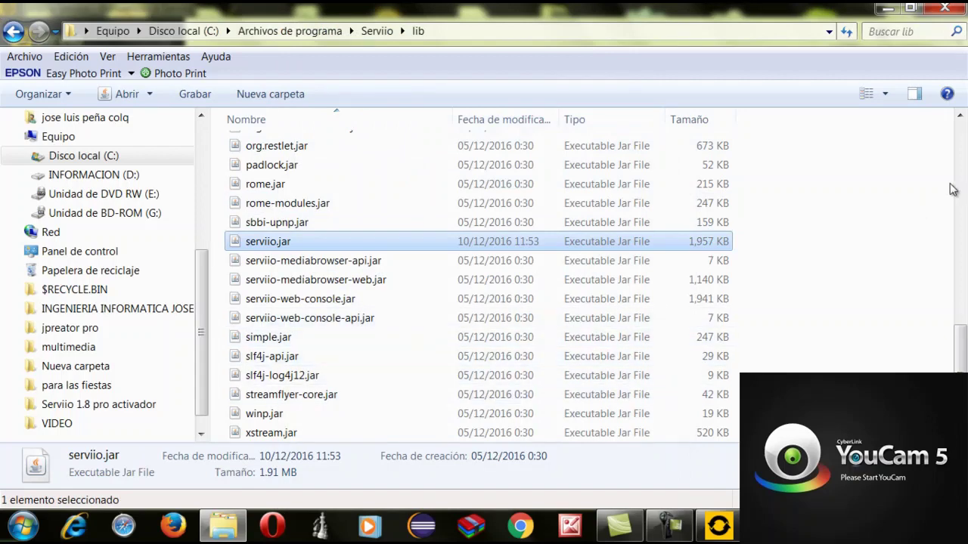
{"action": "left_click", "coordinate": [958, 7]}
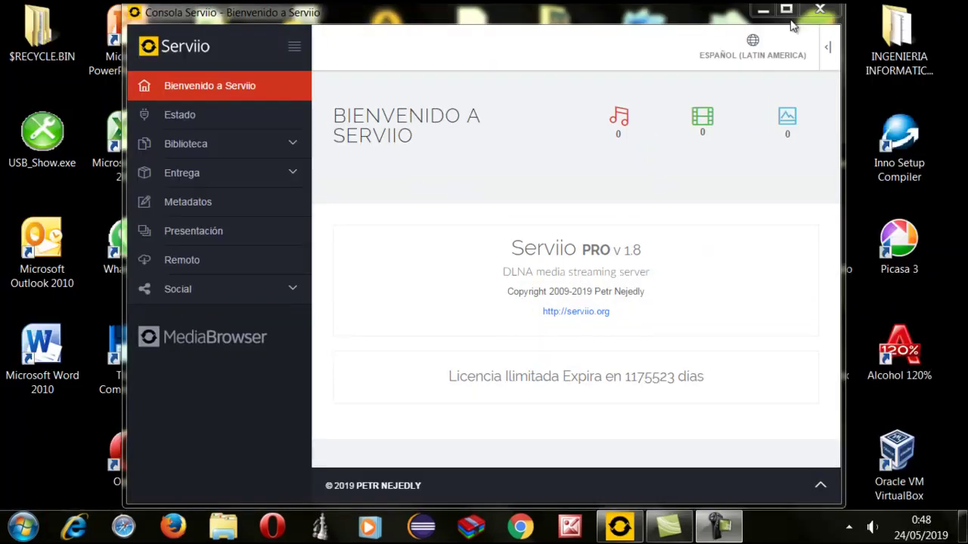
Maximize the Serviio Console window and expand the Biblioteca section
{"action": "left_click", "coordinate": [786, 10]}
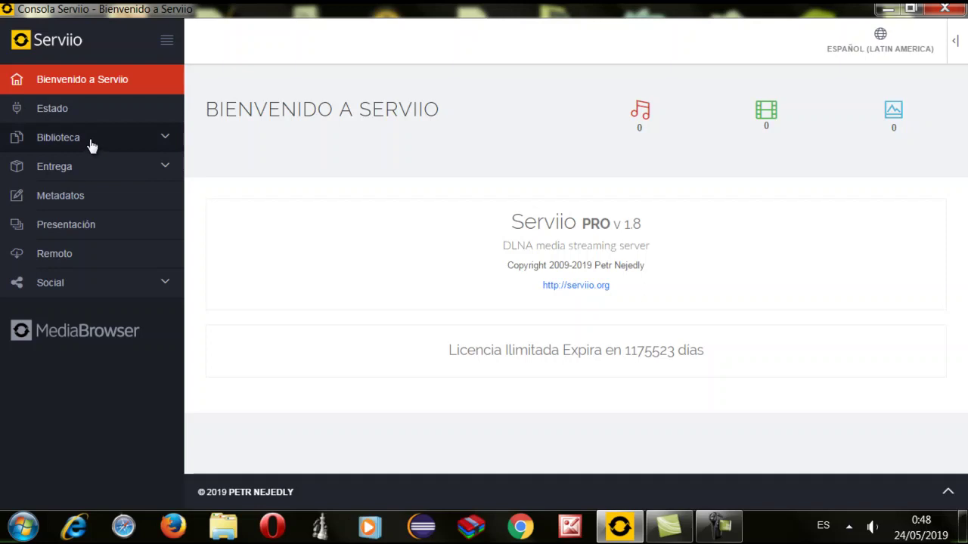
{"action": "left_click", "coordinate": [87, 138]}
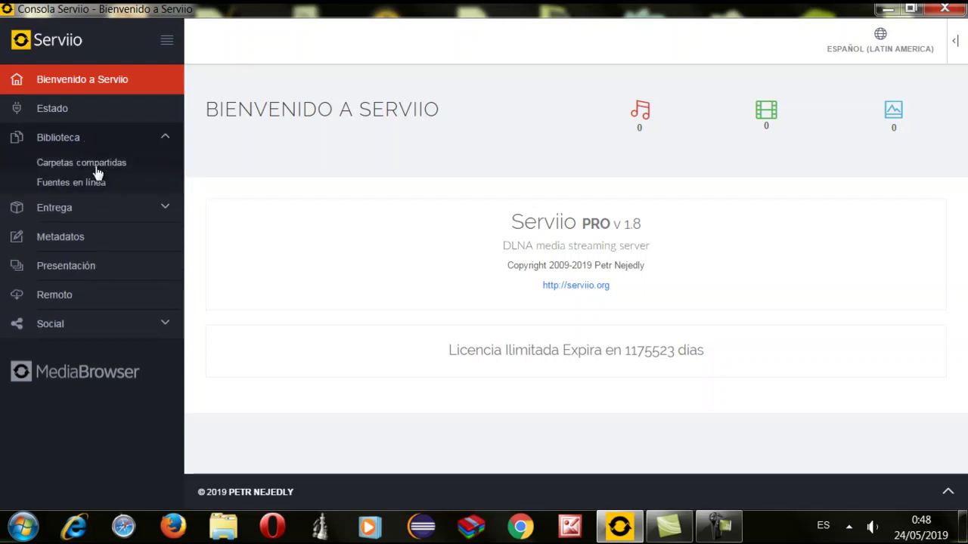
Add a new shared folder and pick C:\Users\Usuario\Desktop\multimedia as its path
{"action": "left_click", "coordinate": [98, 163]}
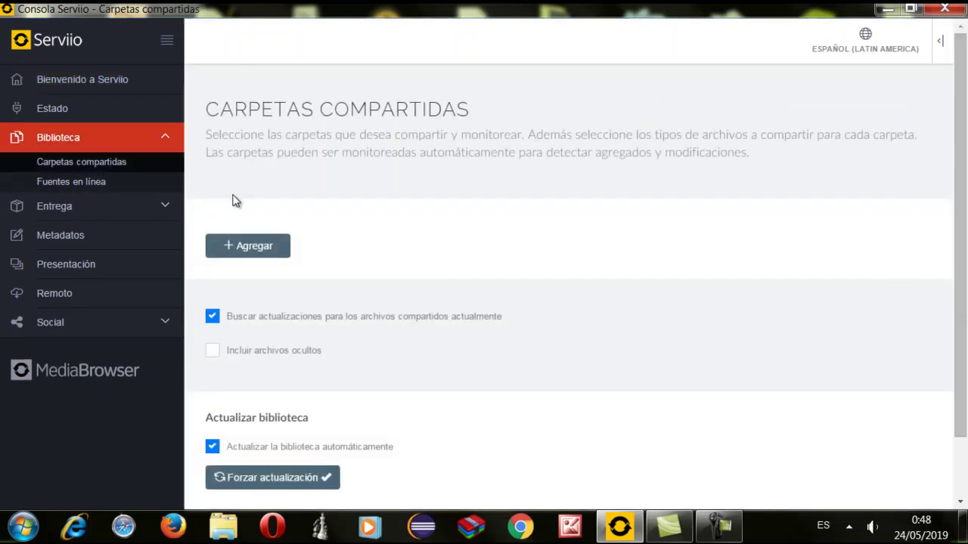
{"action": "left_click", "coordinate": [257, 249]}
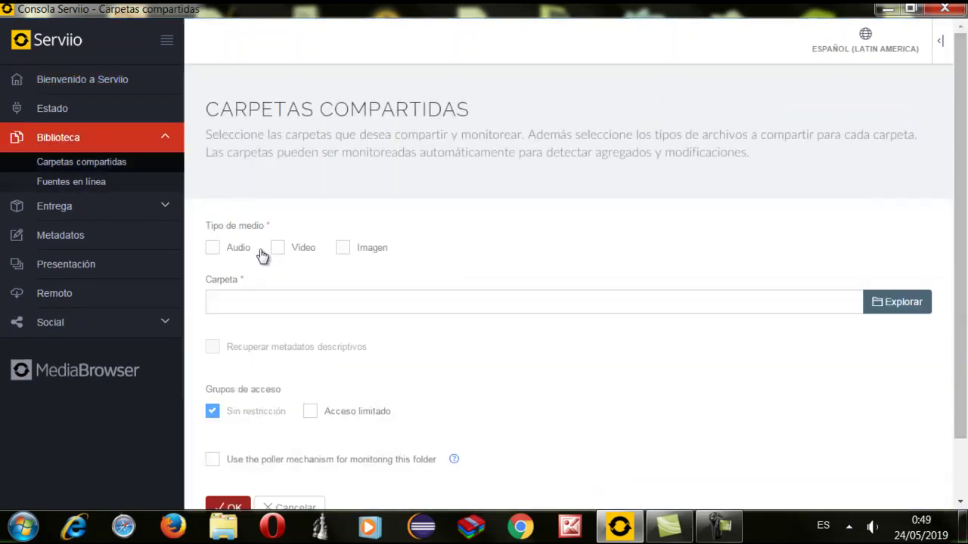
{"action": "left_click", "coordinate": [907, 302]}
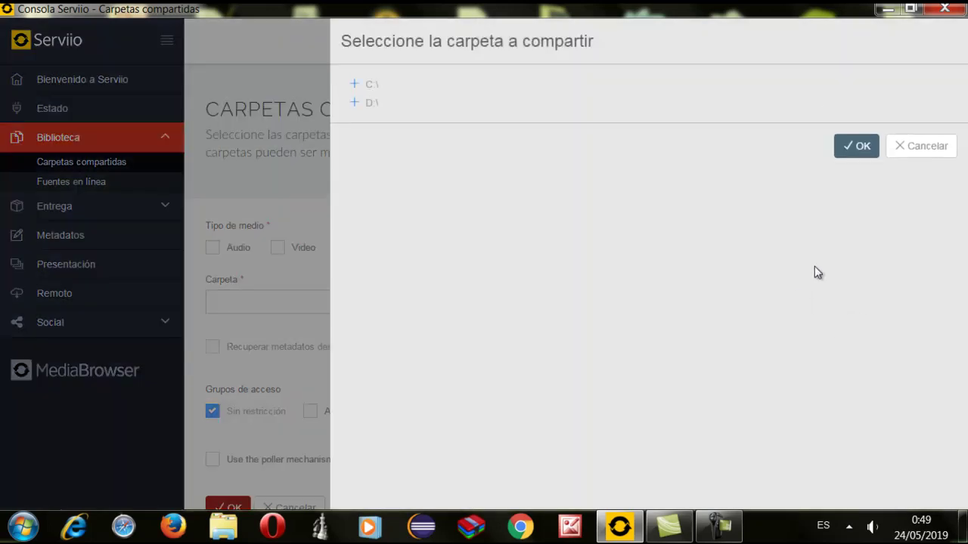
{"action": "left_click", "coordinate": [367, 86]}
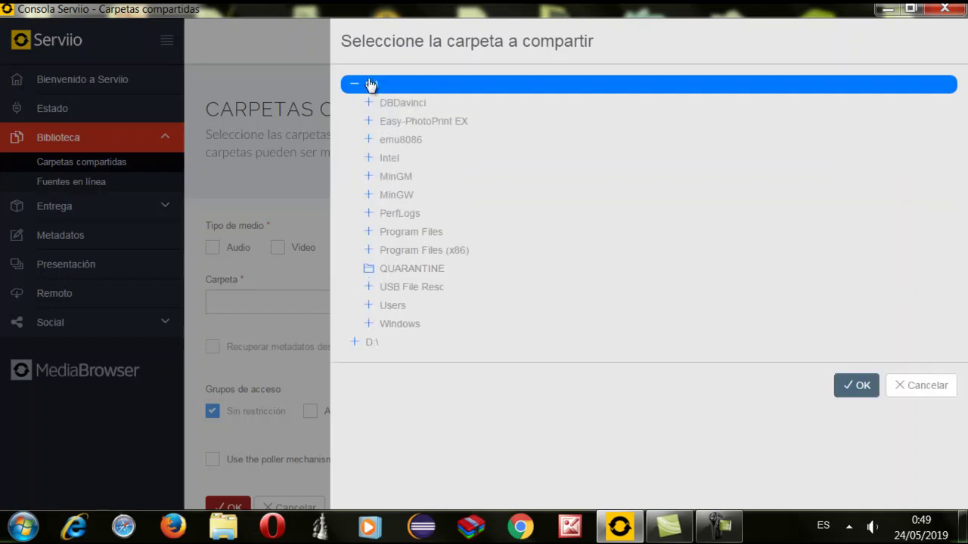
{"action": "left_click", "coordinate": [377, 307]}
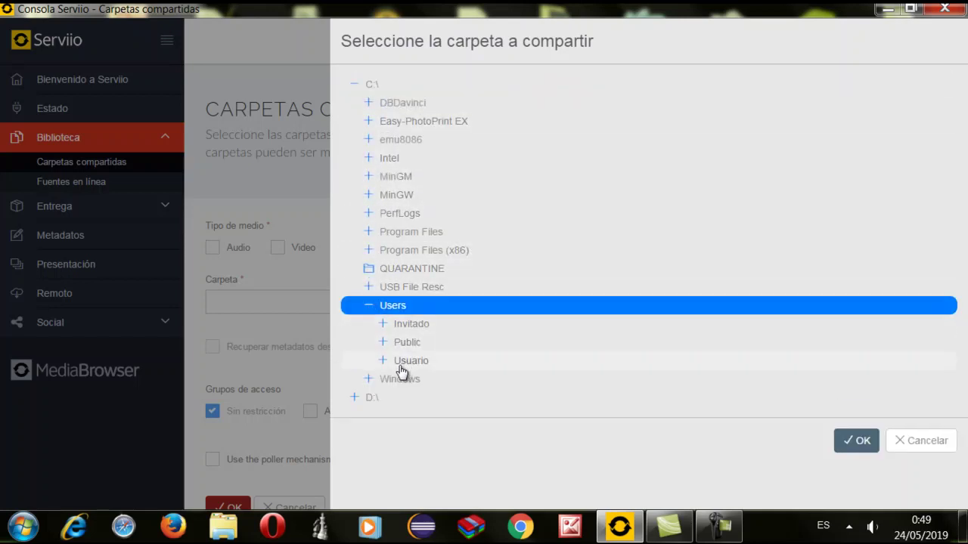
{"action": "left_click", "coordinate": [390, 365]}
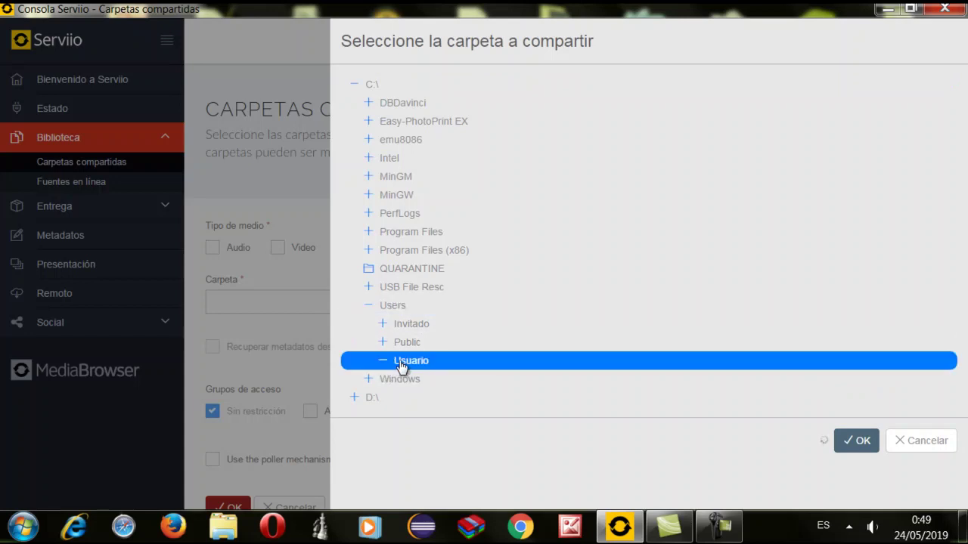
{"action": "scroll", "coordinate": [442, 363], "scroll_direction": "down", "scroll_amount": 5}
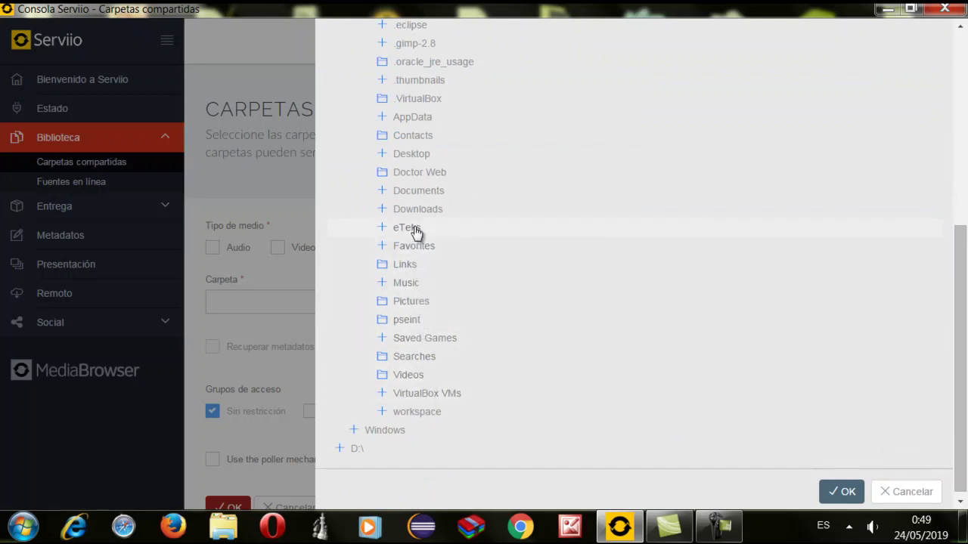
{"action": "left_click", "coordinate": [385, 155]}
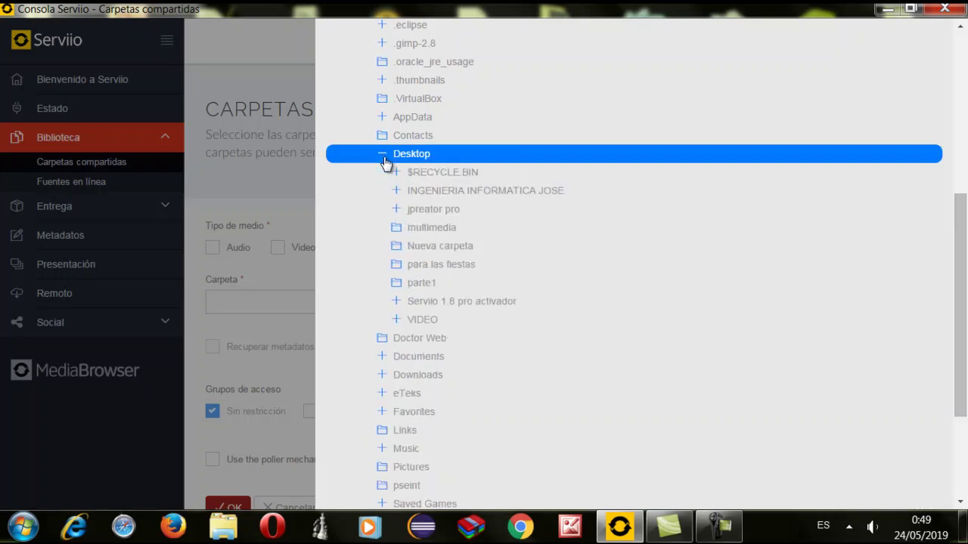
{"action": "left_click", "coordinate": [423, 234]}
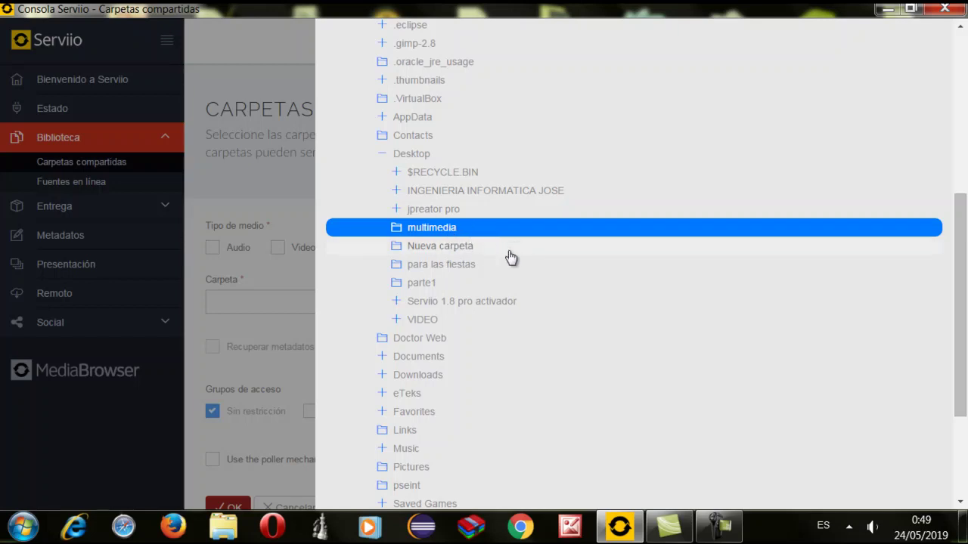
{"action": "scroll", "coordinate": [484, 269], "scroll_direction": "down", "scroll_amount": 3}
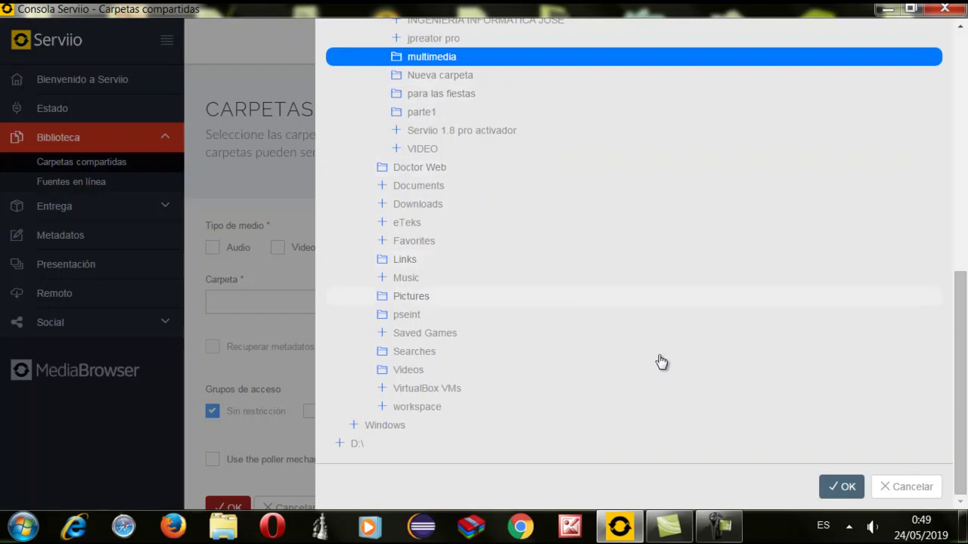
{"action": "left_click", "coordinate": [851, 490]}
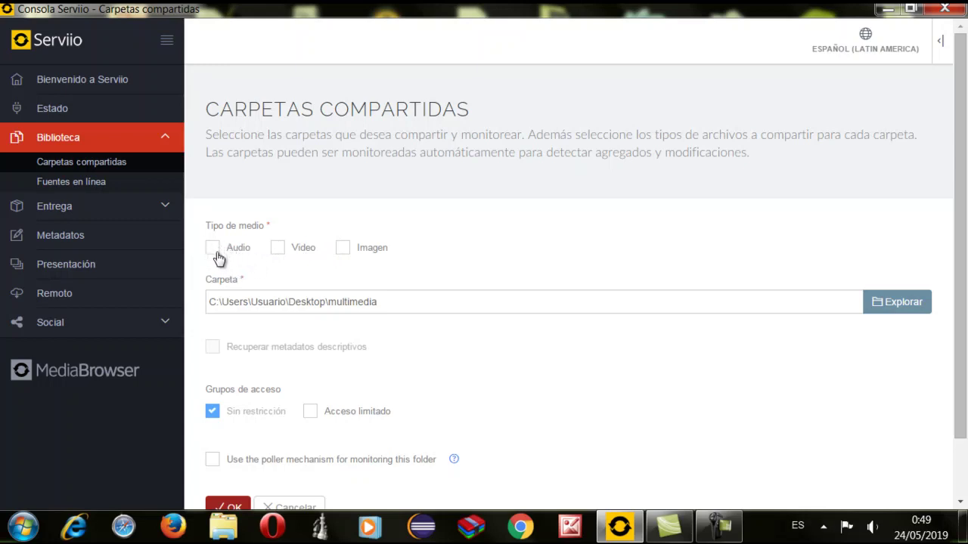
Tick the Audio, Video and Imagen media types and confirm the multimedia shared folder
{"action": "left_click", "coordinate": [213, 250]}
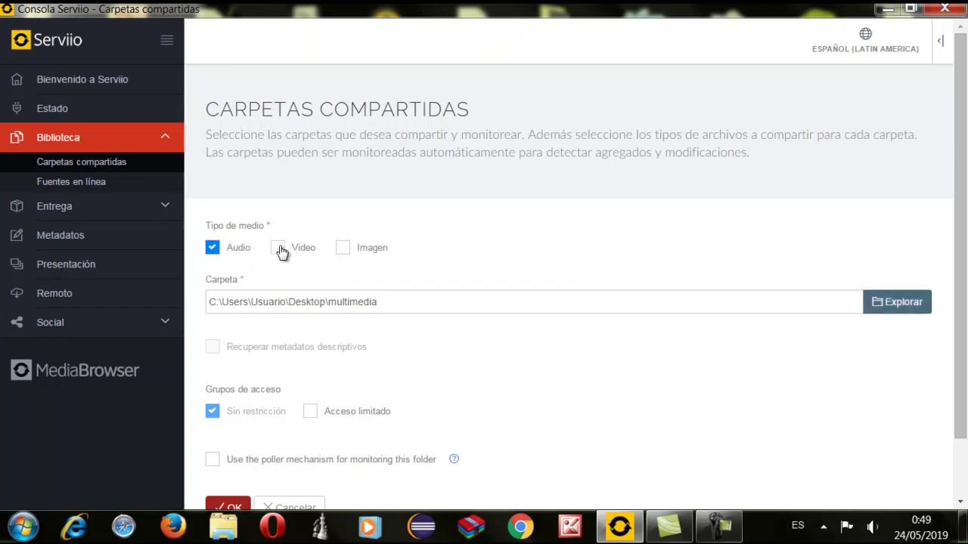
{"action": "left_click", "coordinate": [279, 249]}
{"action": "left_click", "coordinate": [345, 249]}
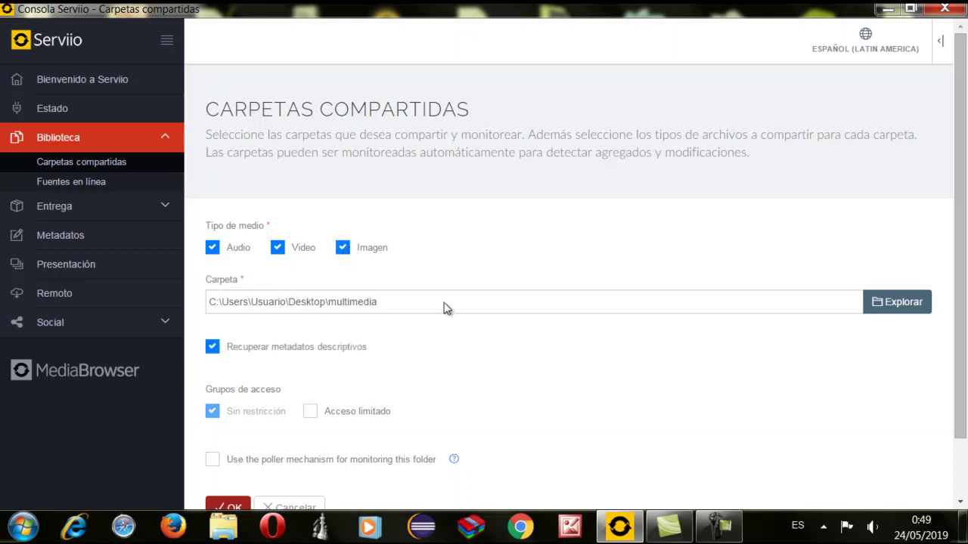
{"action": "scroll", "coordinate": [439, 311], "scroll_direction": "down", "scroll_amount": 2}
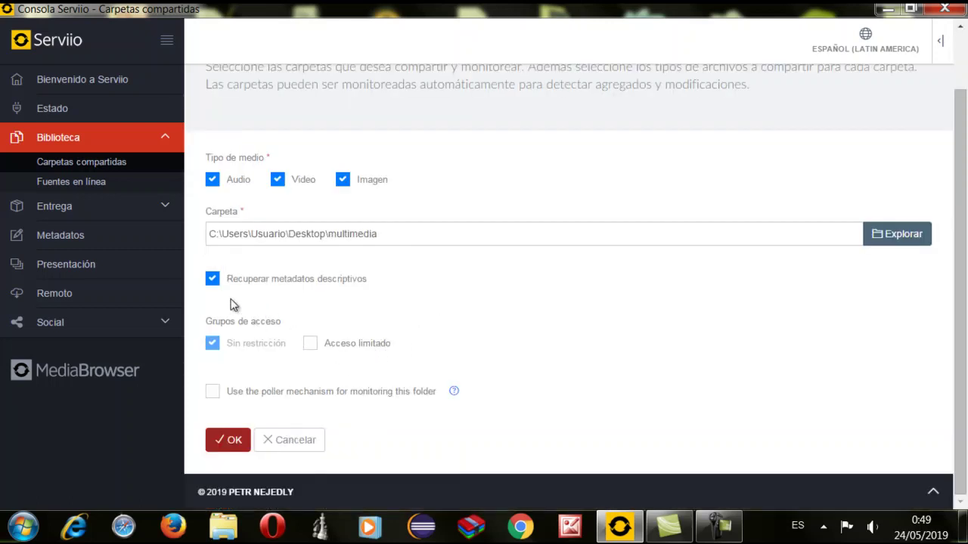
{"action": "left_click", "coordinate": [240, 445]}
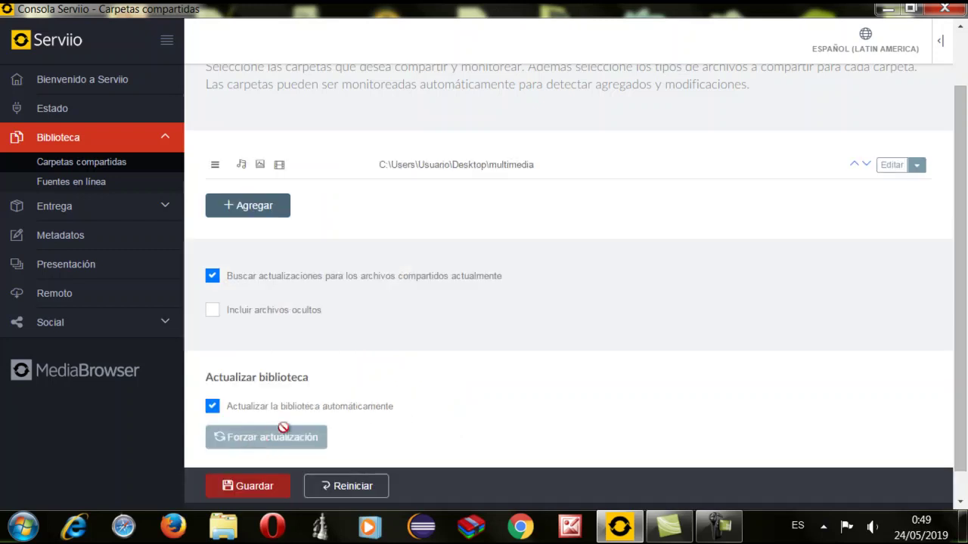
Save the Carpetas compartidas settings with Guardar
{"action": "left_click", "coordinate": [255, 489]}
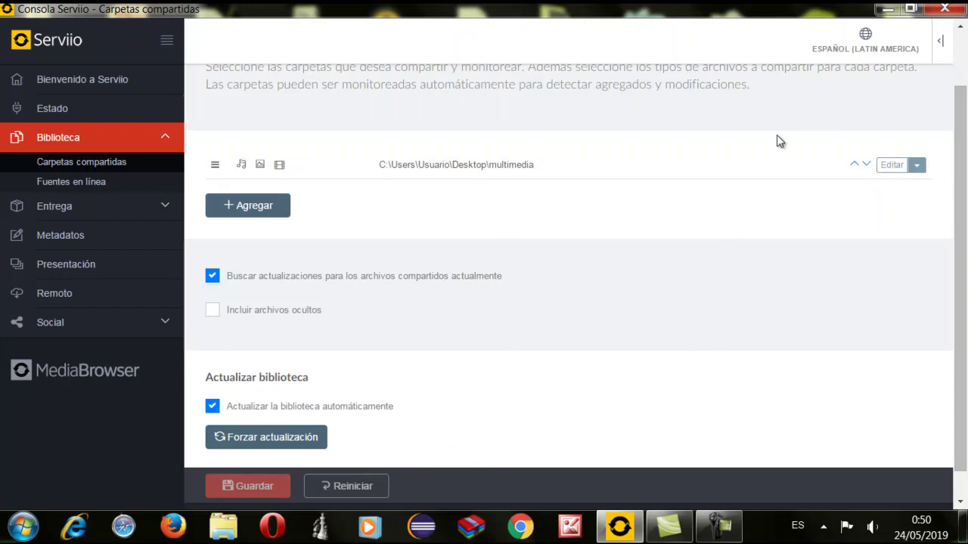
{"action": "scroll", "coordinate": [549, 280], "scroll_direction": "up", "scroll_amount": 1}
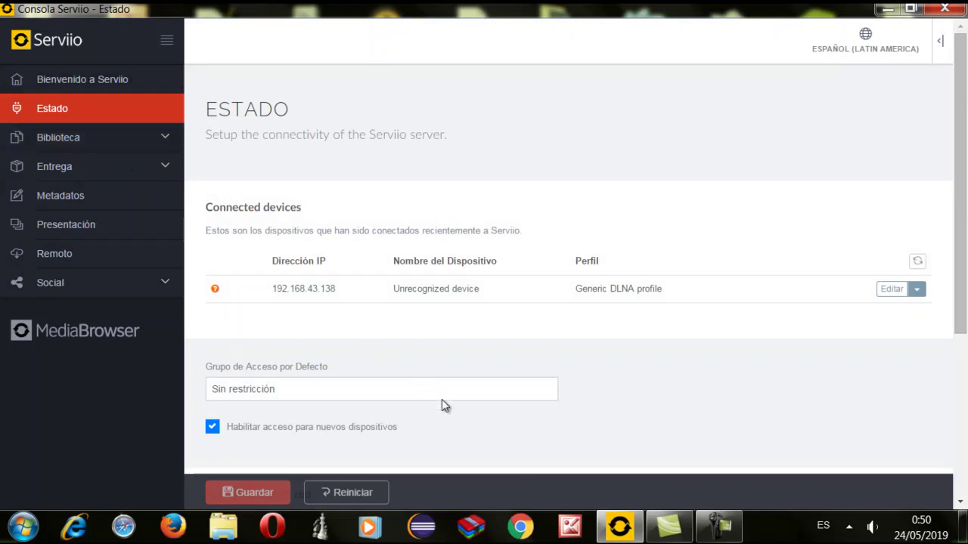
Check Estado del Servidor on the Estado page, then go to the Remoto page
{"action": "scroll", "coordinate": [442, 399], "scroll_direction": "down", "scroll_amount": 3}
{"action": "scroll", "coordinate": [414, 386], "scroll_direction": "down", "scroll_amount": 1}
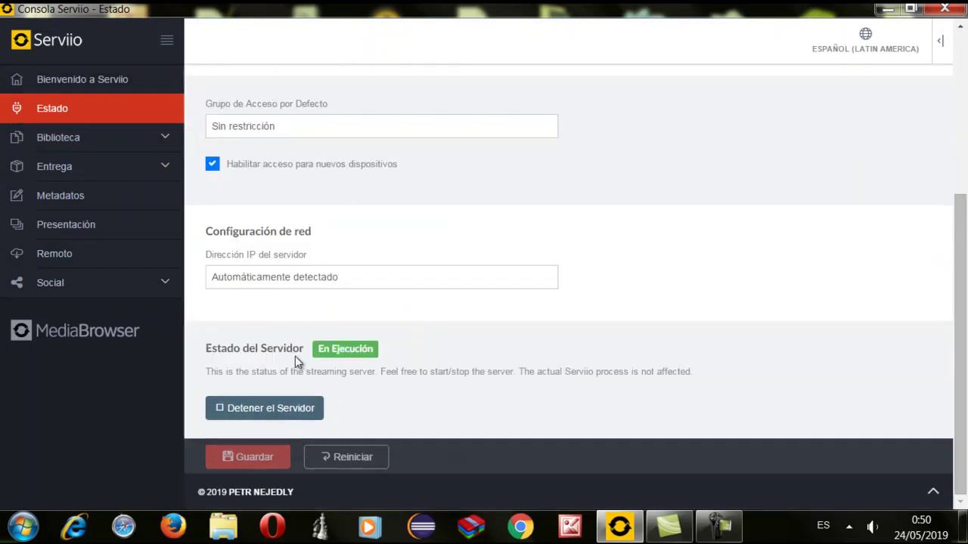
{"action": "scroll", "coordinate": [426, 382], "scroll_direction": "up", "scroll_amount": 3}
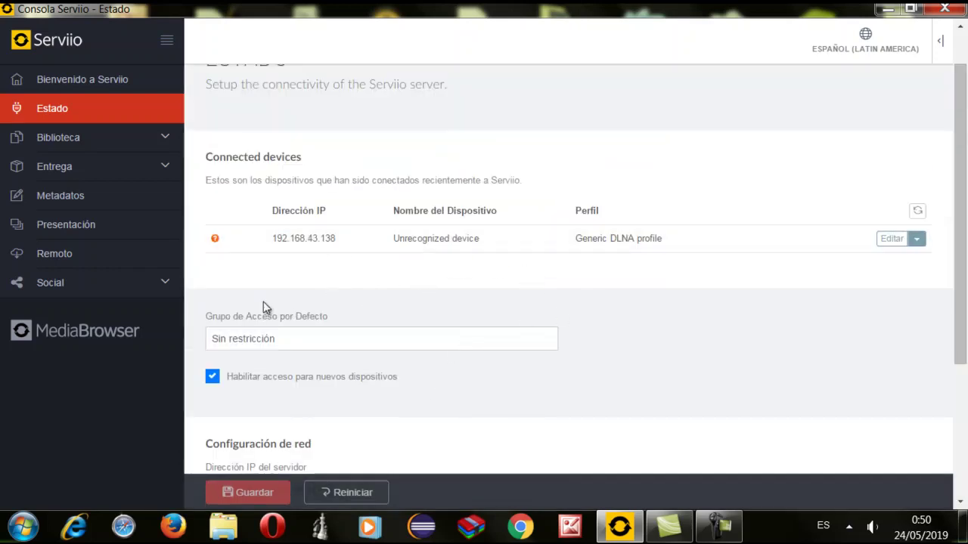
{"action": "left_click", "coordinate": [54, 254]}
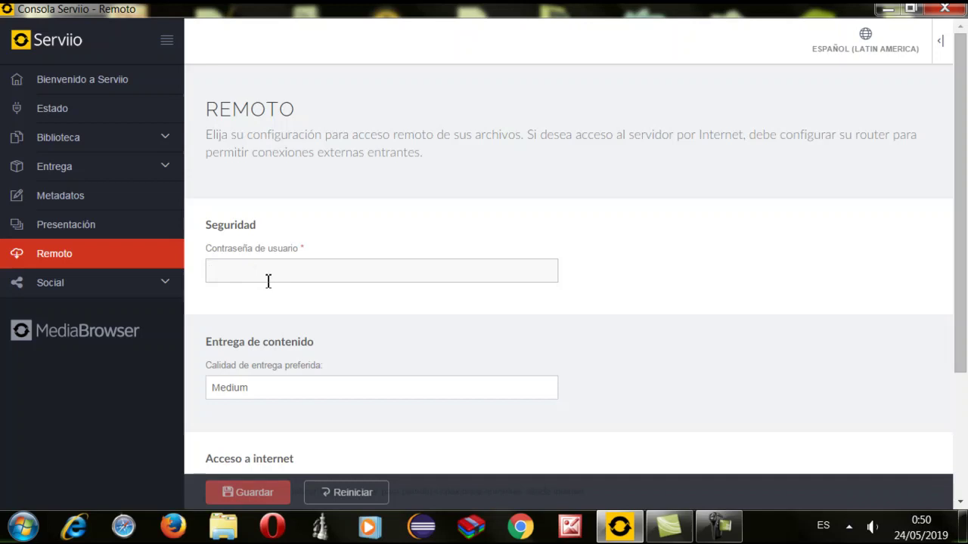
Save a new remote user password (Contraseña de usuario), then return to the Bienvenido a Serviio page for MediaBrowser
{"action": "type", "text": "12"}
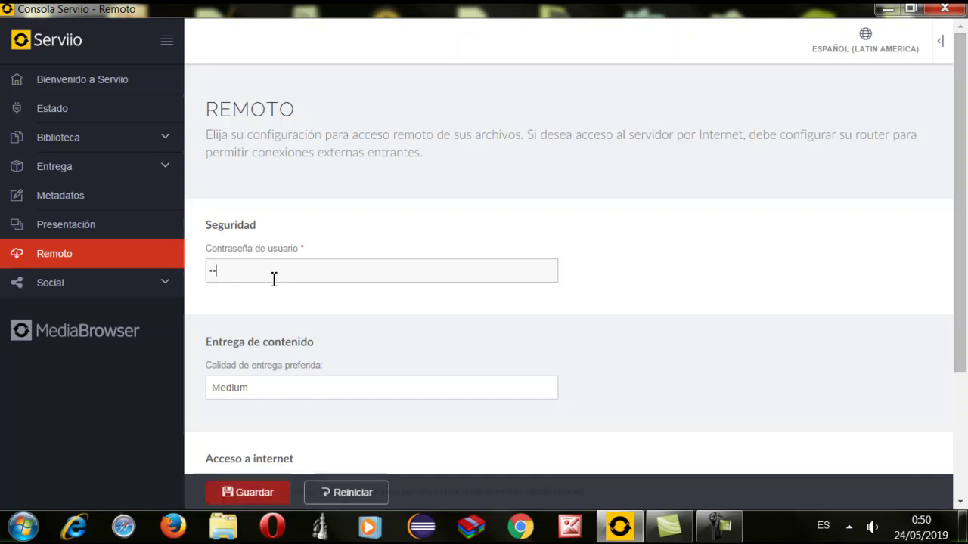
{"action": "scroll", "coordinate": [421, 320], "scroll_direction": "down", "scroll_amount": 3}
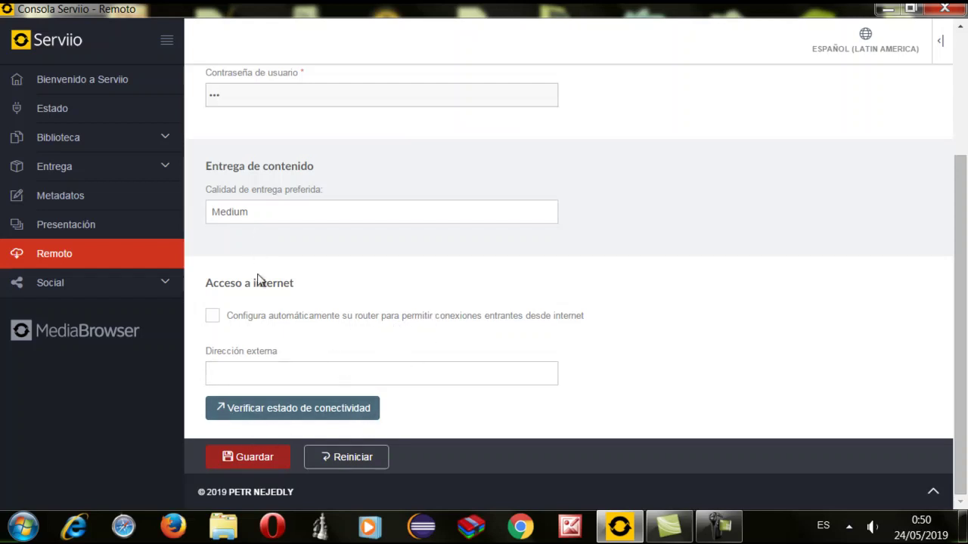
{"action": "left_click", "coordinate": [252, 463]}
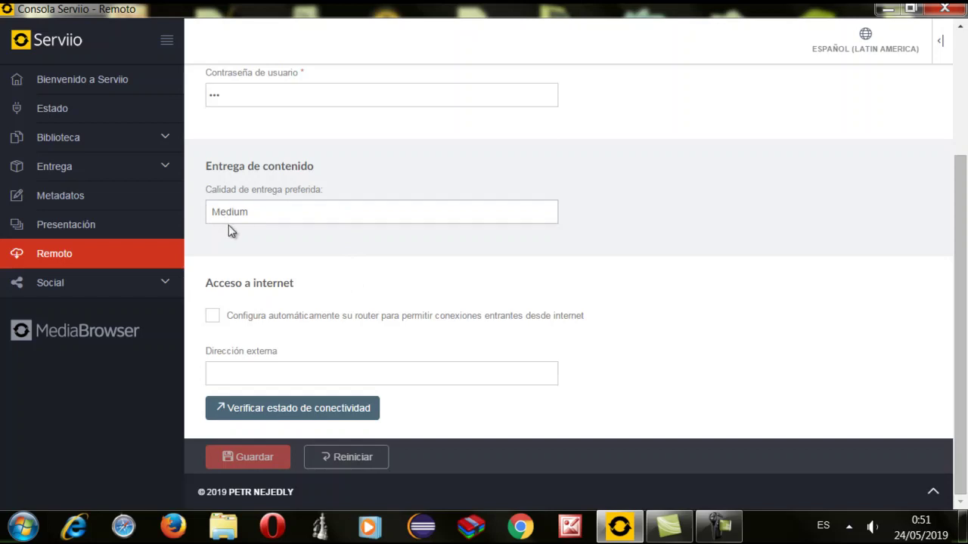
{"action": "scroll", "coordinate": [217, 229], "scroll_direction": "up", "scroll_amount": 3}
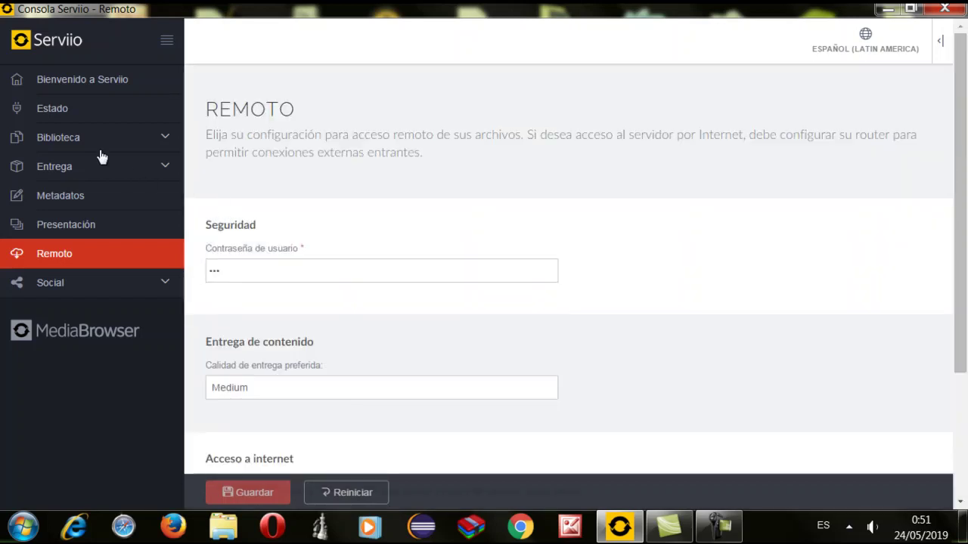
{"action": "left_click", "coordinate": [91, 80]}
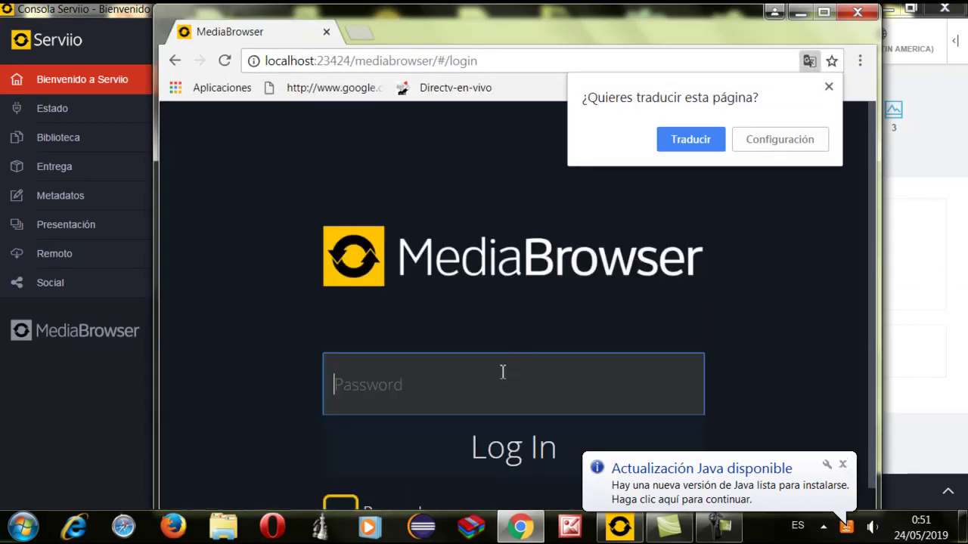
Log in to MediaBrowser with the remote user password
{"action": "left_click", "coordinate": [502, 372]}
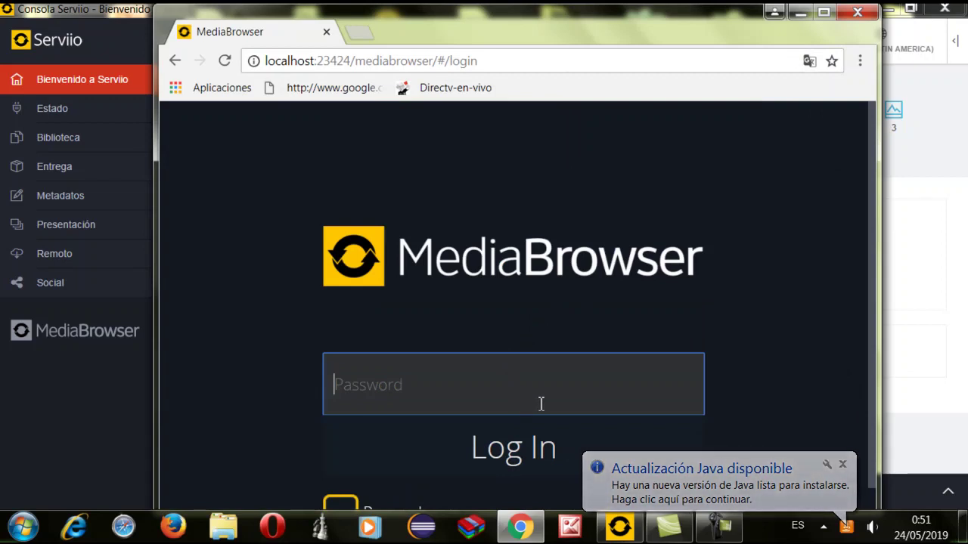
{"action": "type", "text": "•••"}
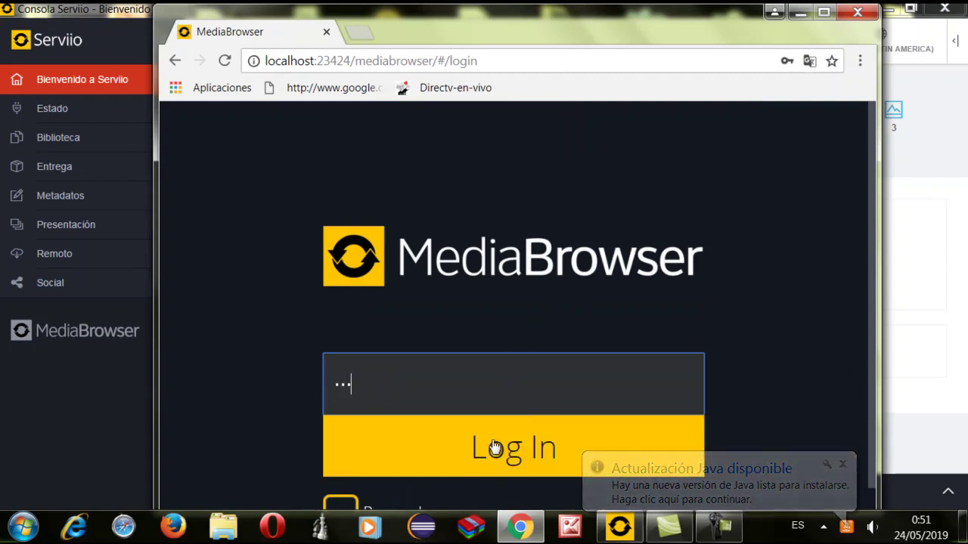
{"action": "left_click", "coordinate": [493, 449]}
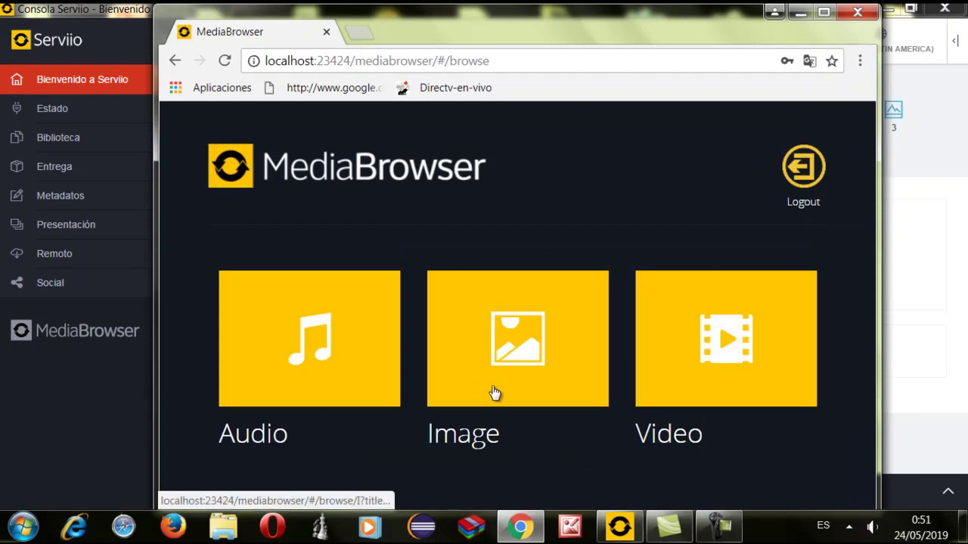
Browse Video > Folders and open the multimedia folder
{"action": "left_click", "coordinate": [688, 344]}
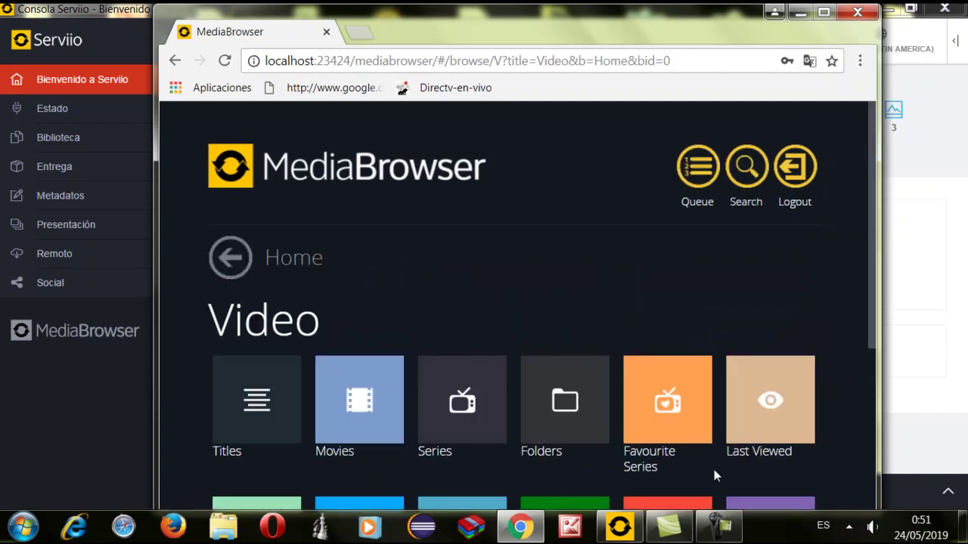
{"action": "left_click", "coordinate": [574, 442]}
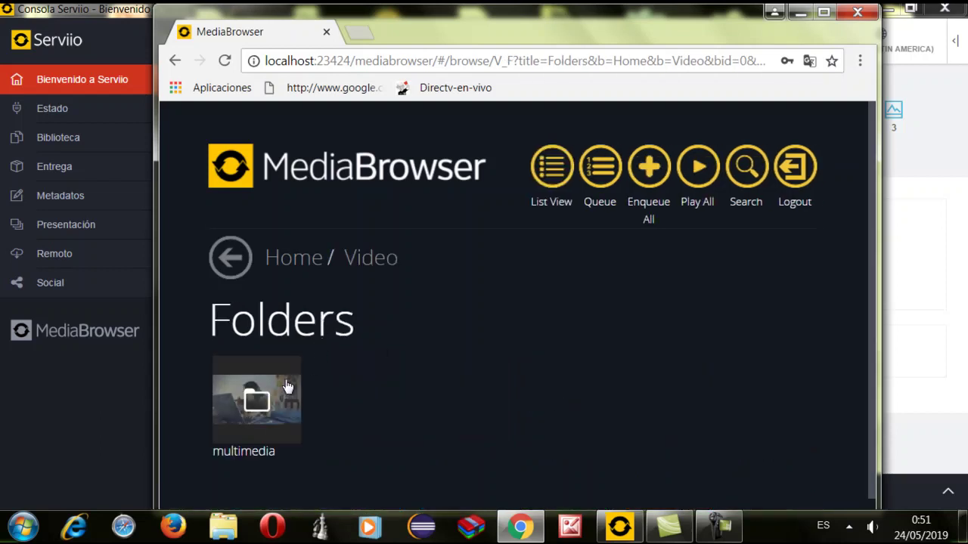
{"action": "left_click", "coordinate": [279, 392]}
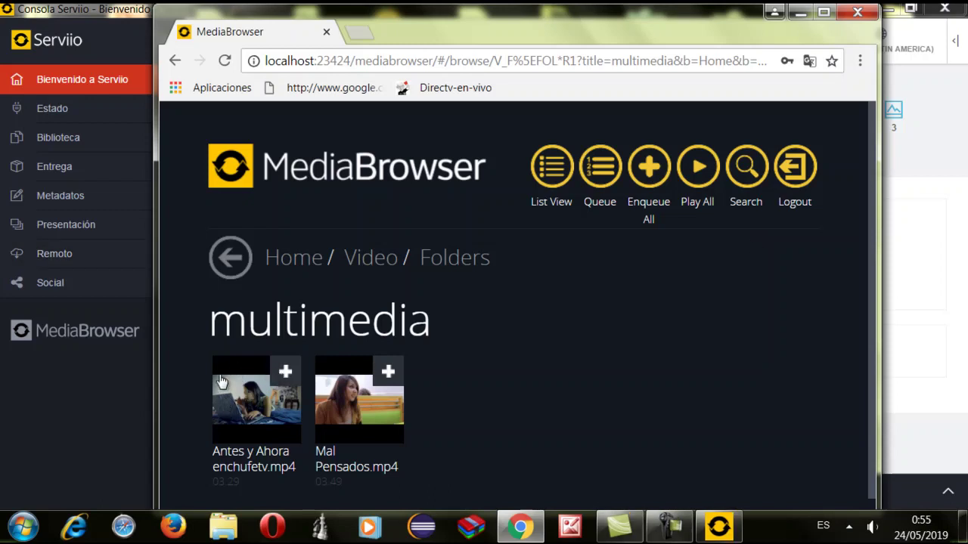
Play Antes y Ahora enchufetv.mp4 from the multimedia folder in the MediaBrowser player
{"action": "left_click", "coordinate": [250, 404]}
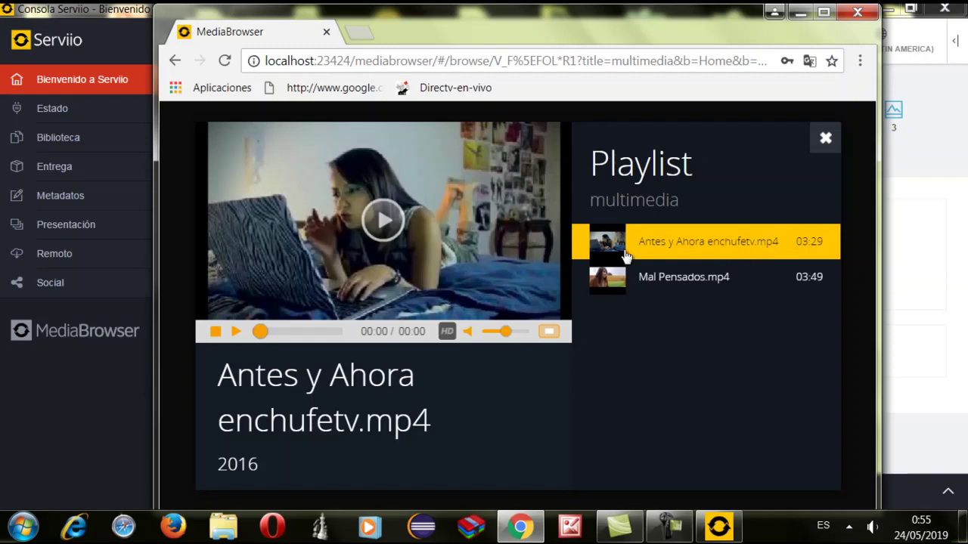
{"action": "left_click", "coordinate": [385, 223]}
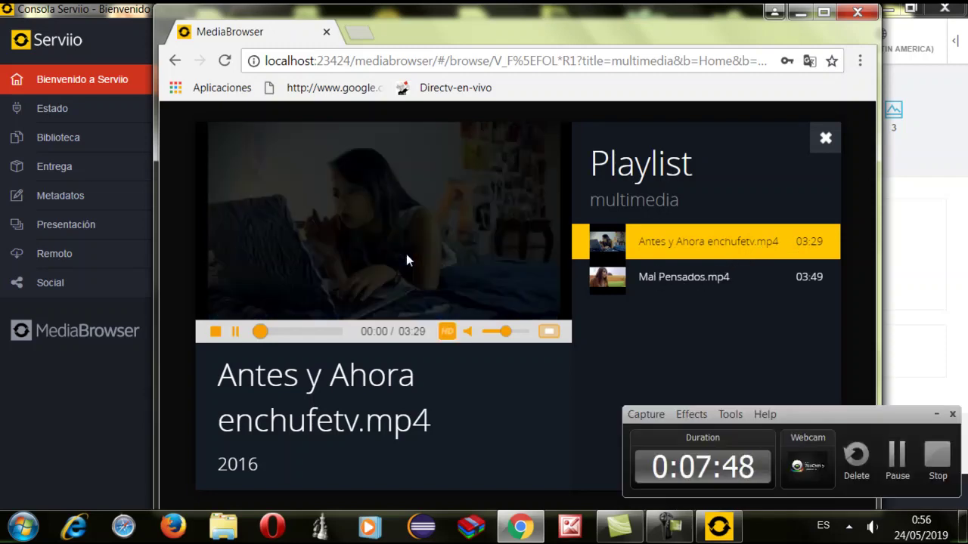